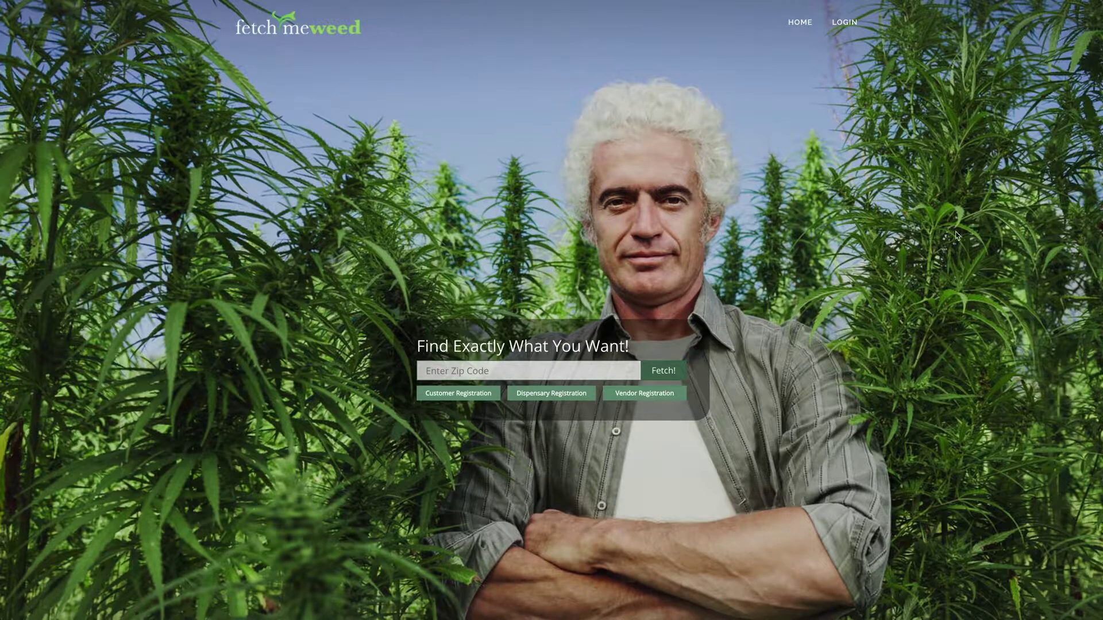
# Step: Open the Fetch Me Weed login page from the LOGIN link in the top navigation
pyautogui.click(840, 26)
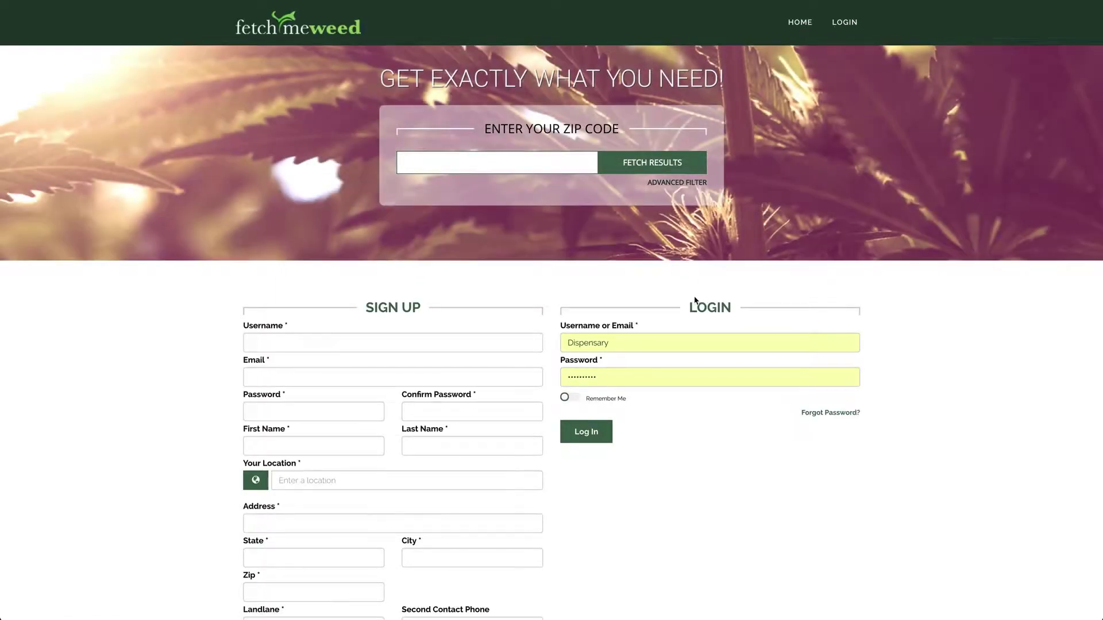
# Step: Sign in with the saved dispensary credentials to reach the recent orders dashboard
pyautogui.click(609, 442)
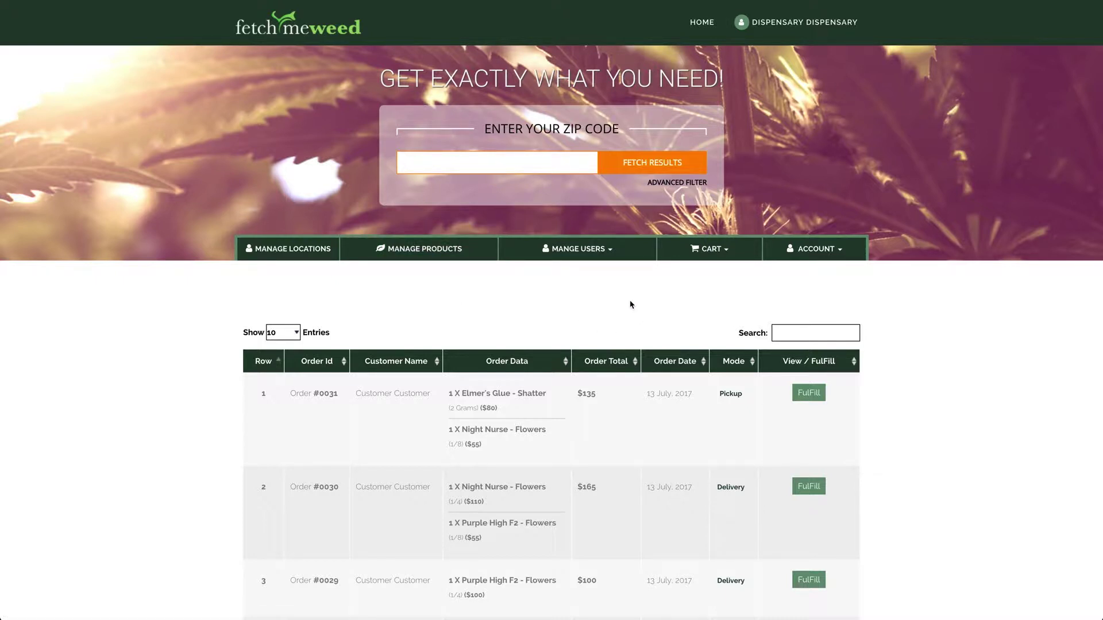
# Step: Open the MANGE USERS dropdown in the dashboard navigation bar
pyautogui.click(610, 250)
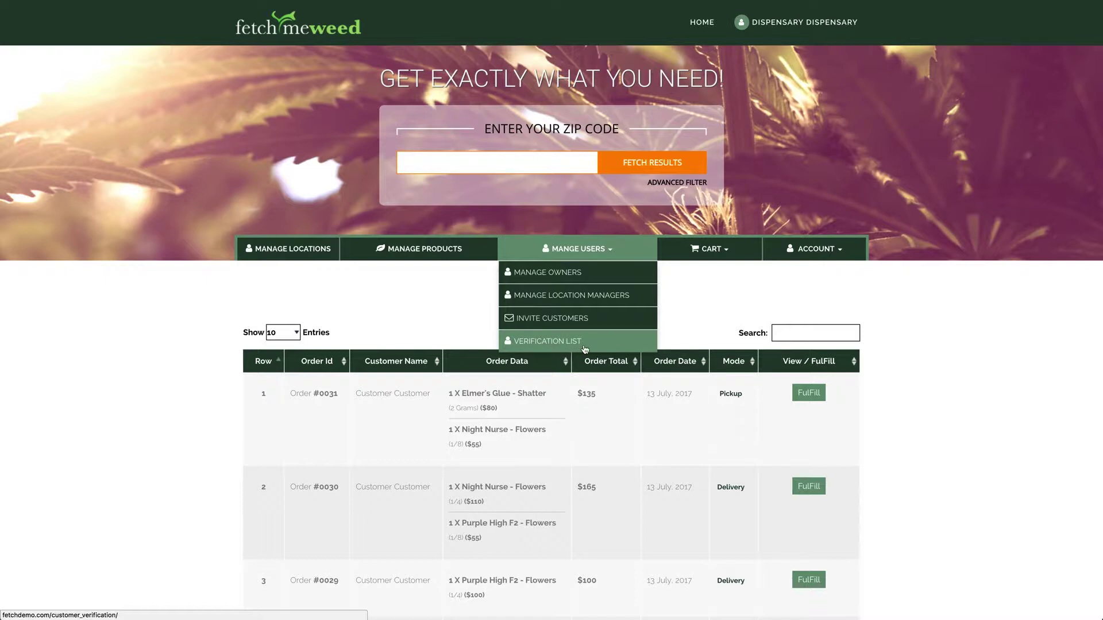
# Step: Dismiss the Manage Users dropdown via the CART tab, leaving the orders table visible
pyautogui.click(727, 252)
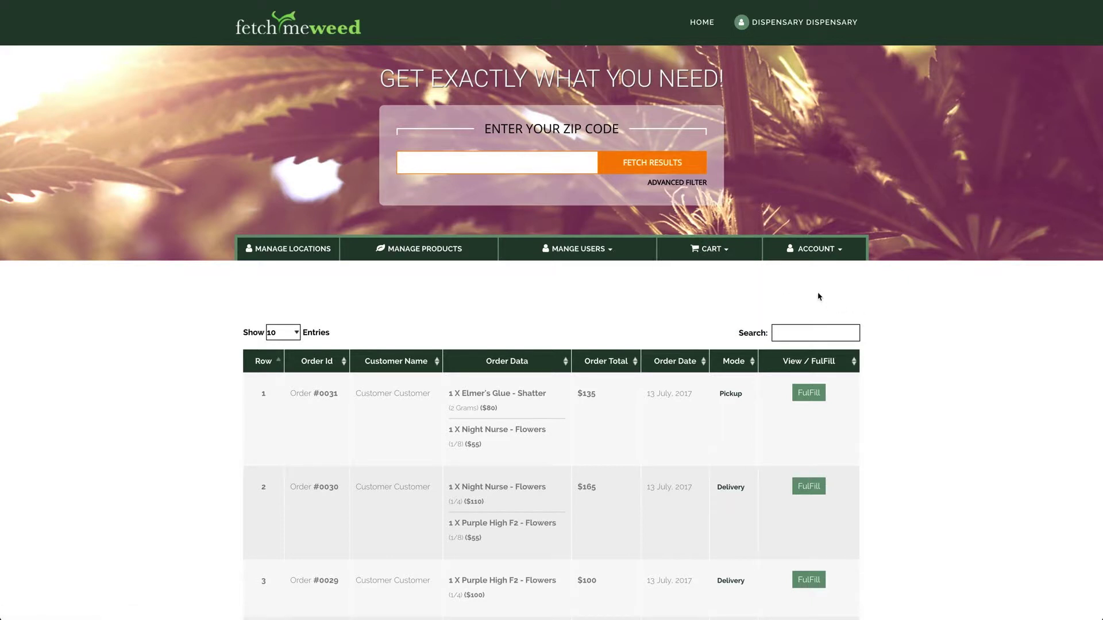
pyautogui.moveTo(841, 254)
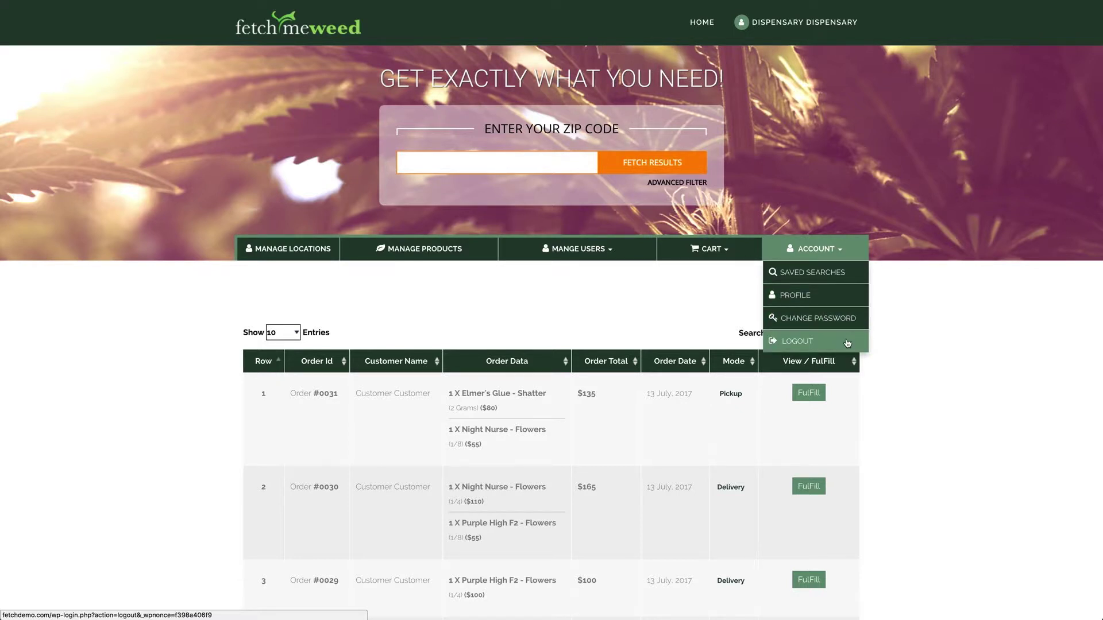
pyautogui.click(840, 254)
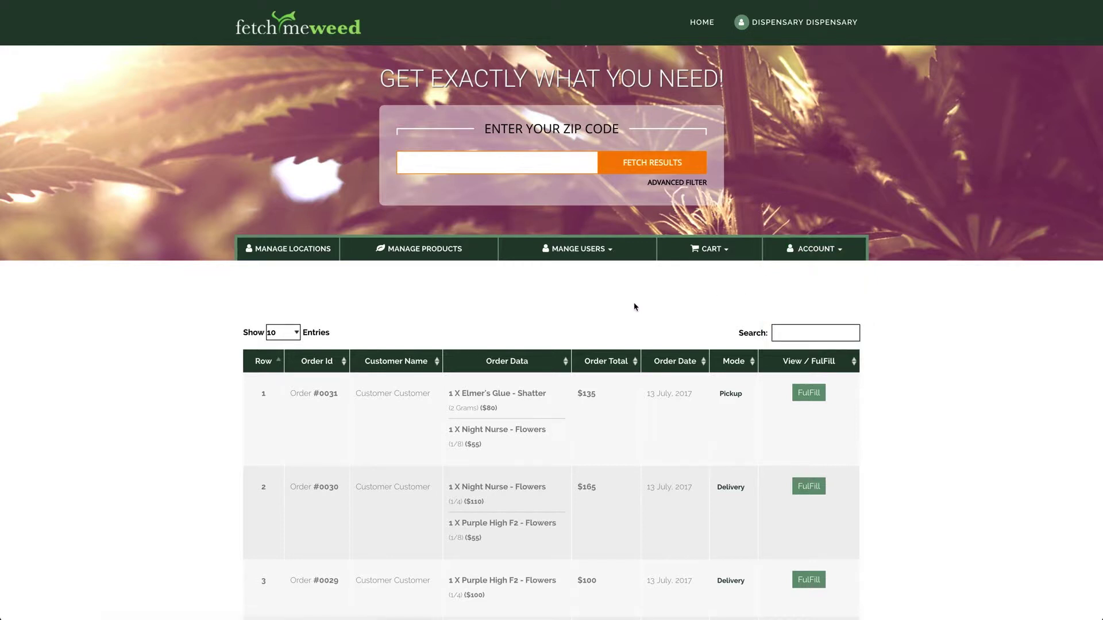
# Step: Scroll the orders table down to reveal older orders #0028 and #0027
pyautogui.scroll(-5, 635, 293)
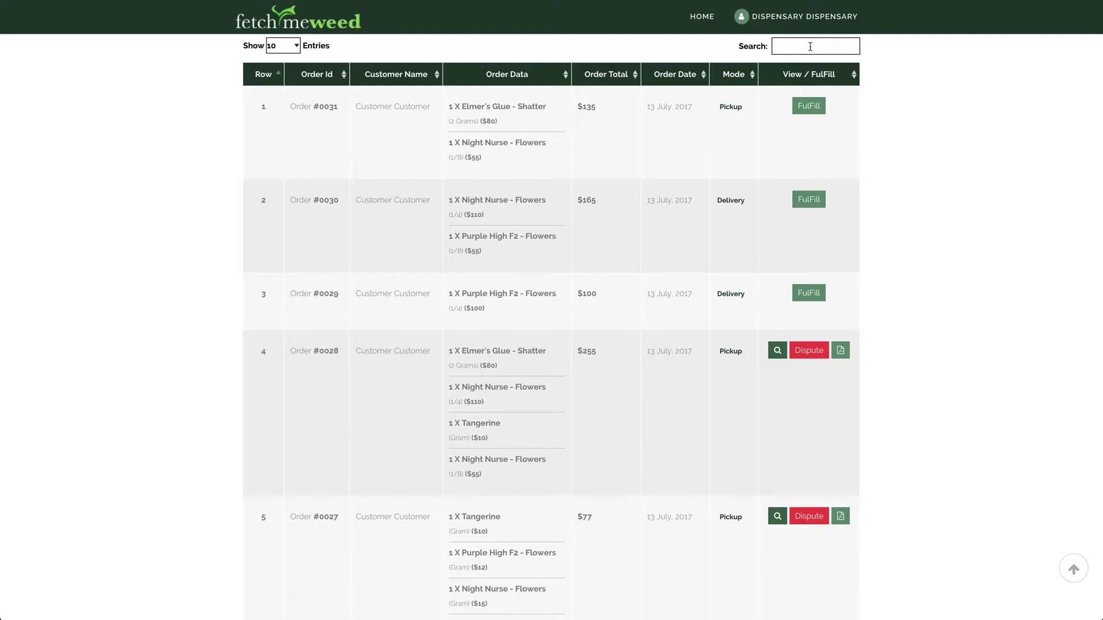
# Step: Search orders for 'elm', clear the search, then start a dispute on order #0028
pyautogui.write('elm')
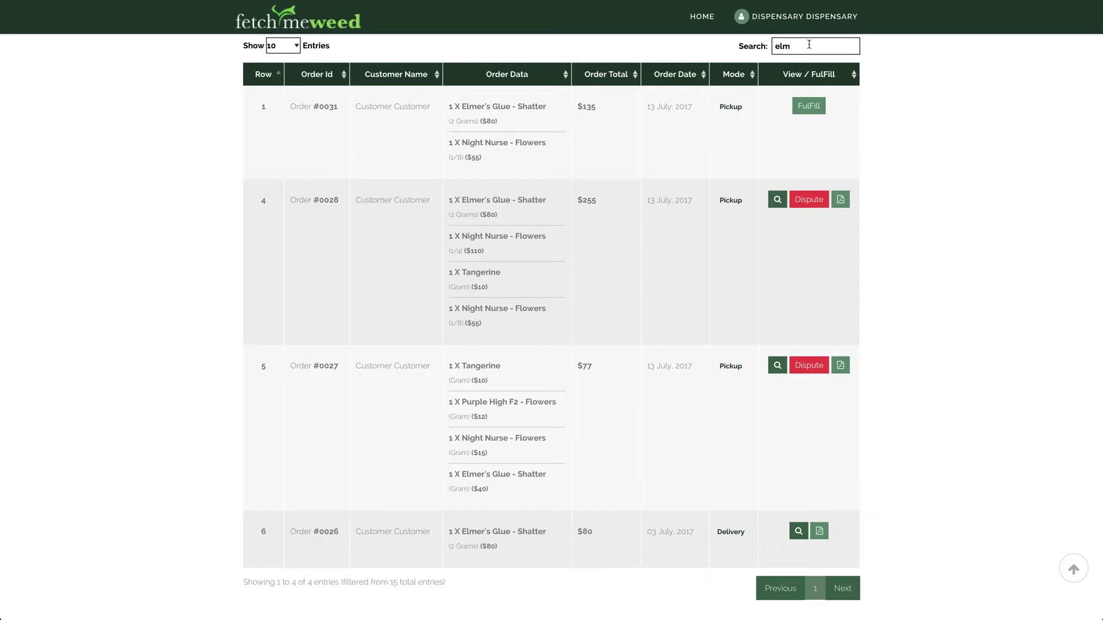
pyautogui.press('BackSpace')
pyautogui.press('BackSpace')
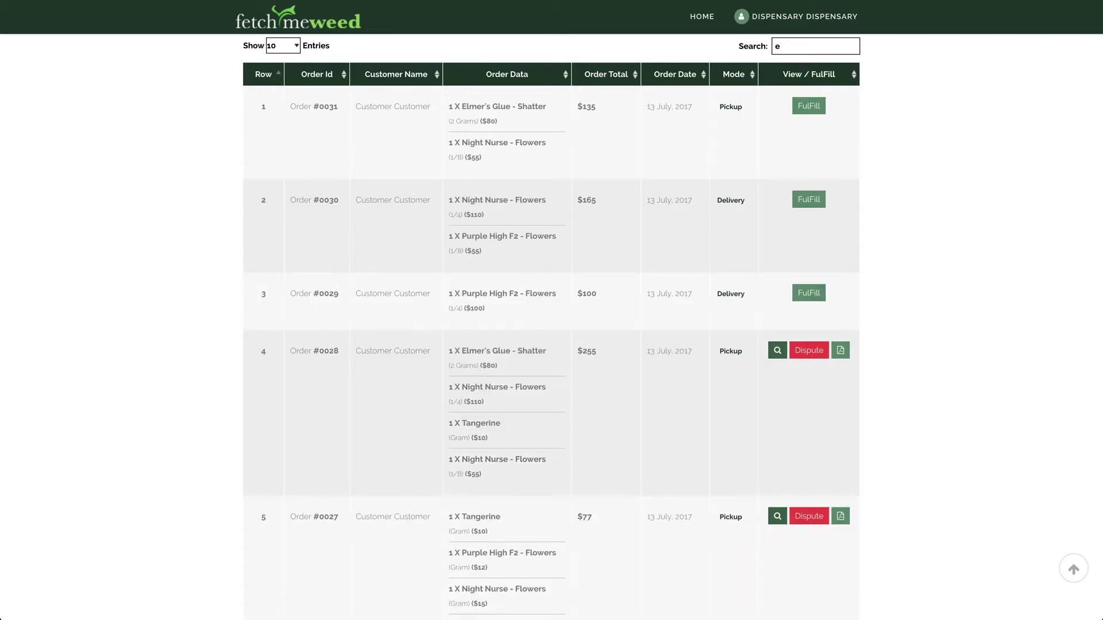
pyautogui.press('BackSpace')
pyautogui.click(809, 351)
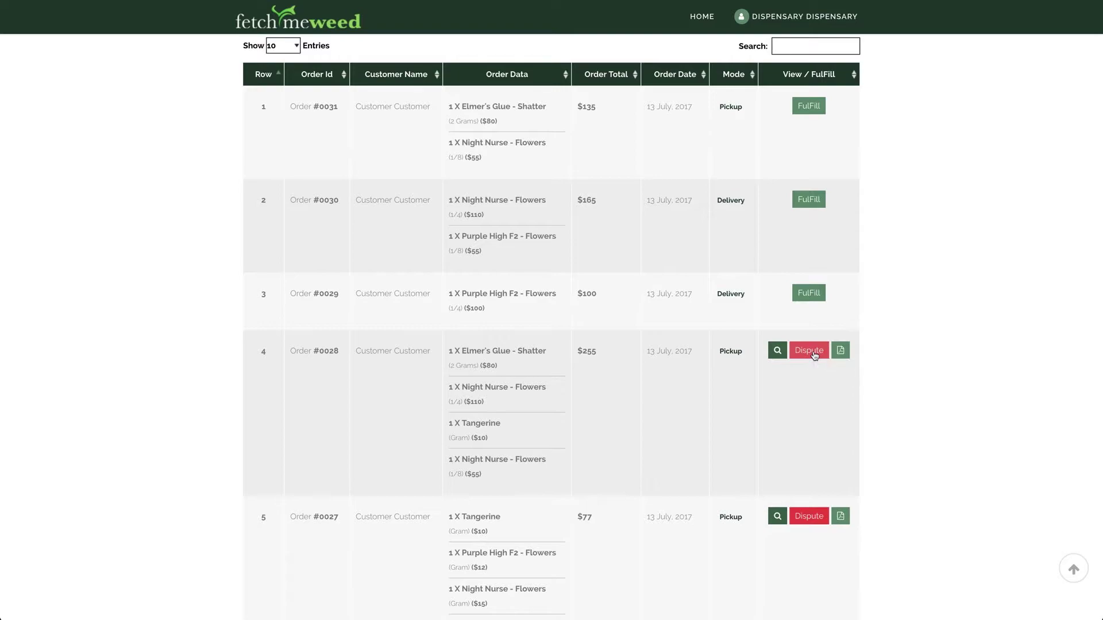
# Step: Enter subject 'The caller never ordered' and comment 'I think this was a mistake.', then close unsubmitted
pyautogui.click(716, 261)
pyautogui.write('T')
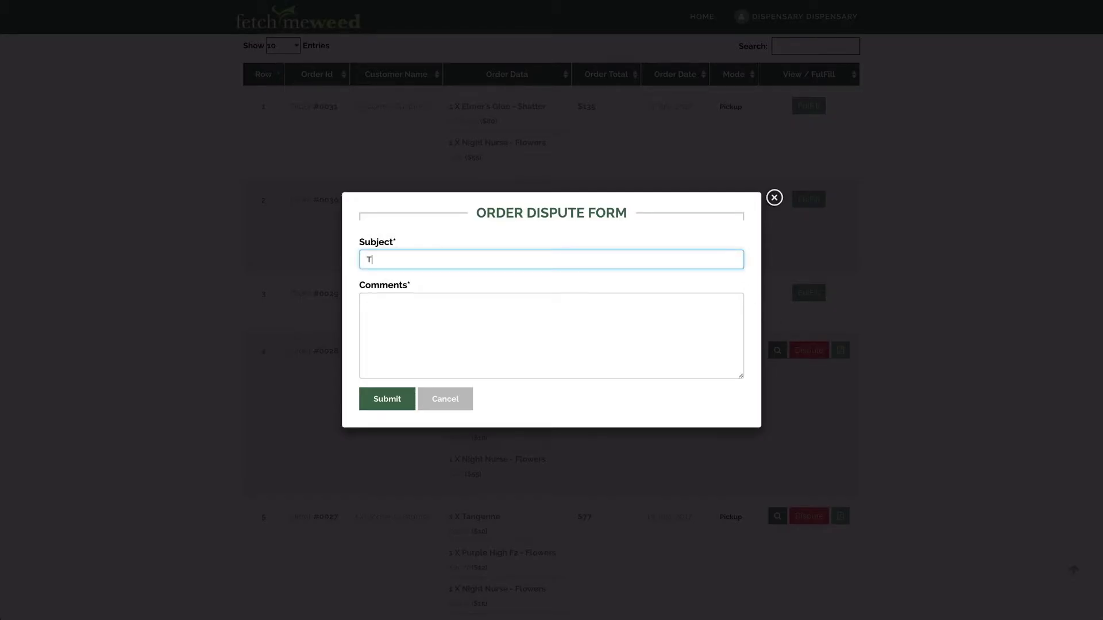
pyautogui.write('he caller never ordered')
pyautogui.click(367, 302)
pyautogui.write('I think this was a mistake.')
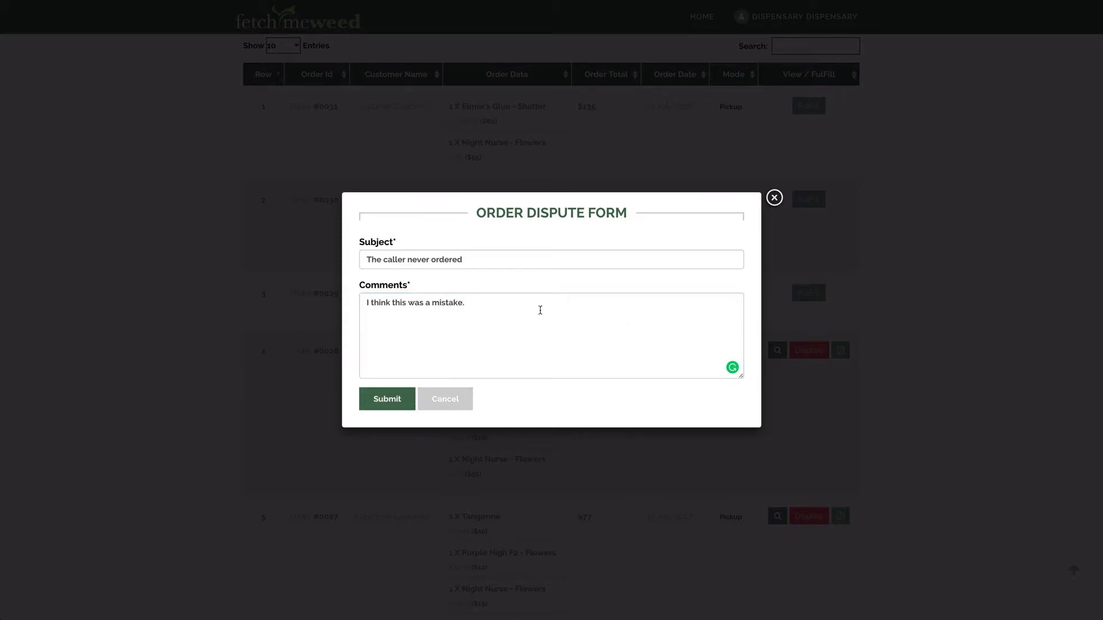
pyautogui.click(775, 201)
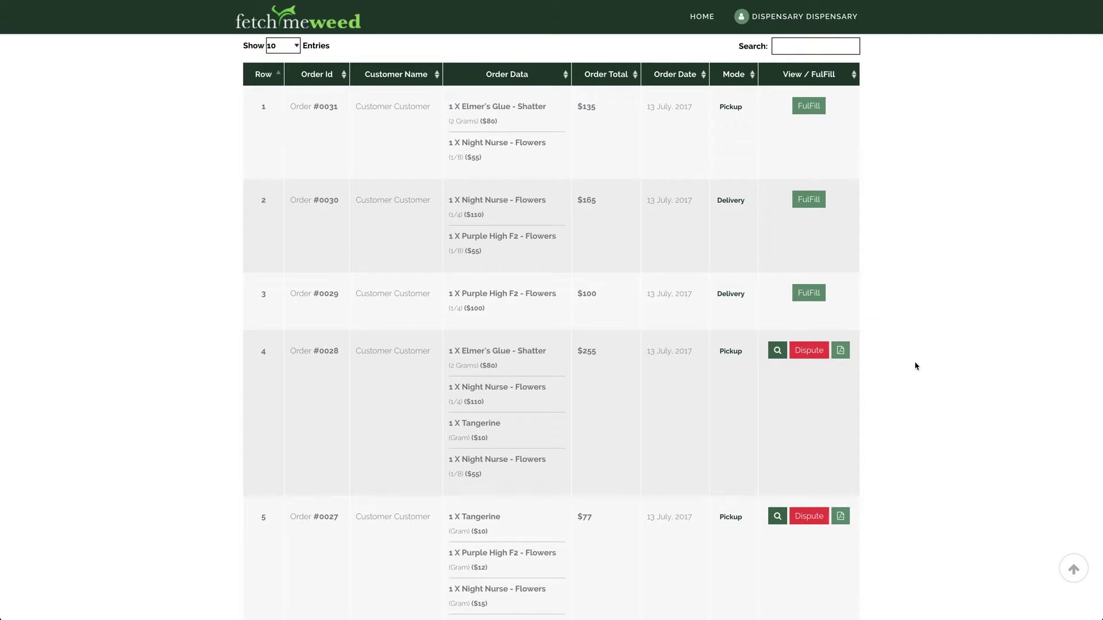
# Step: Fulfil order #0029, then open its order detail window
pyautogui.click(808, 294)
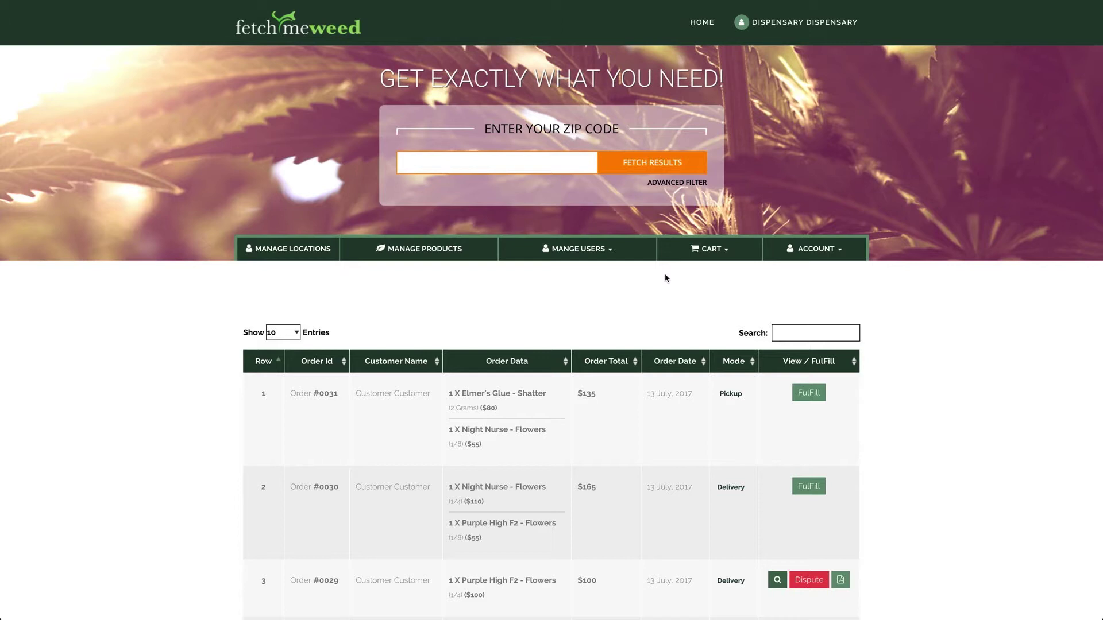
pyautogui.scroll(-2, 666, 278)
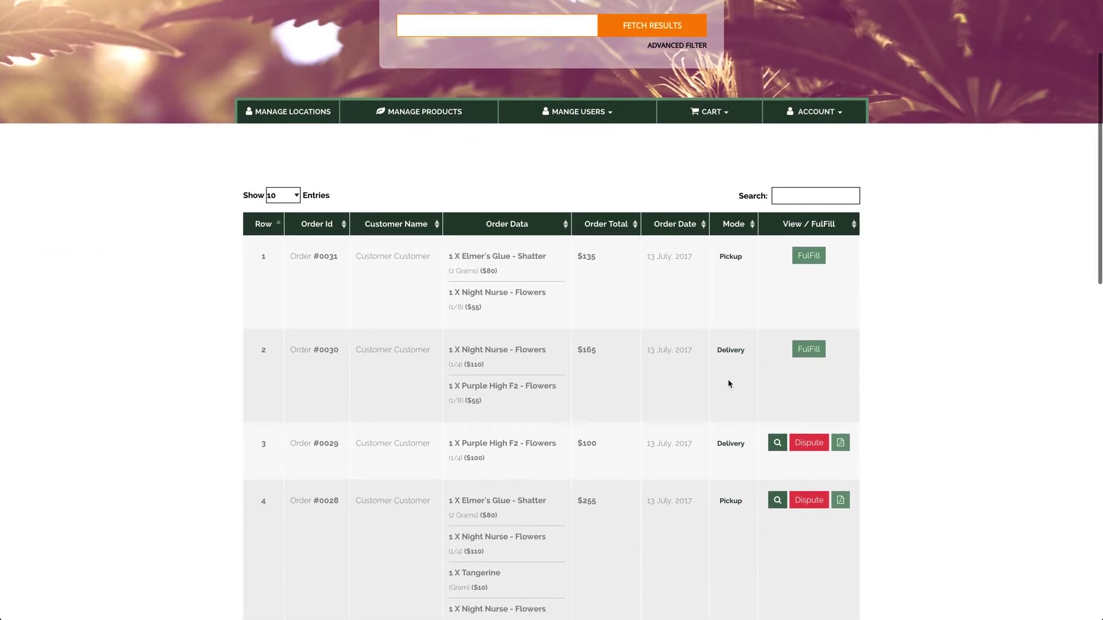
pyautogui.click(776, 443)
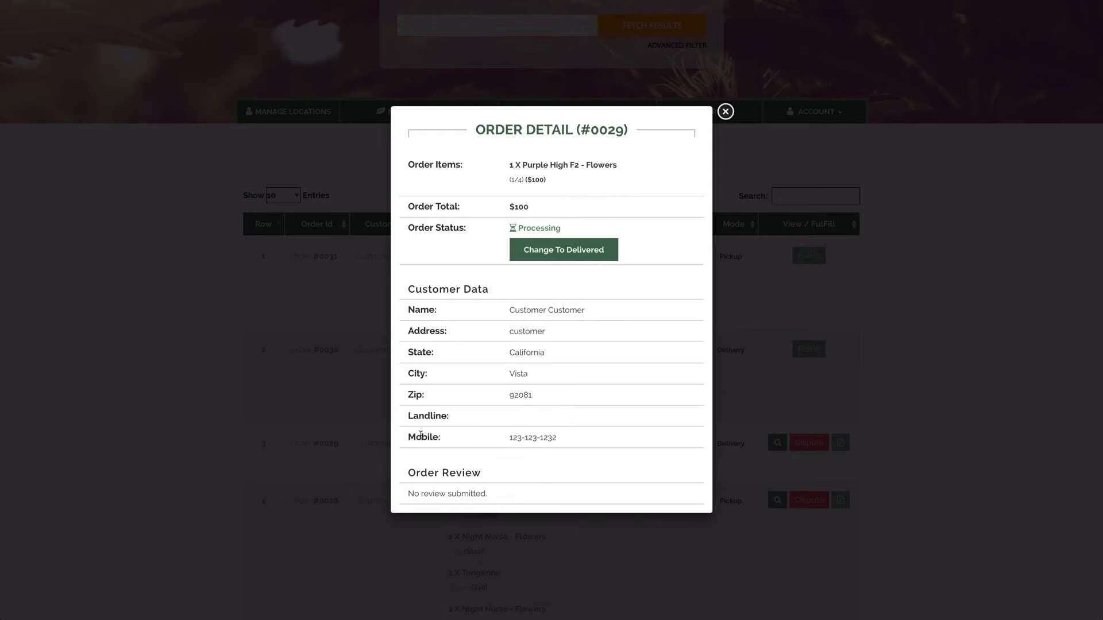
# Step: Inspect order #0029's Landline, Processing status and 'No review submitted.' note, then close the details
pyautogui.moveTo(406, 417)
pyautogui.mouseDown()
pyautogui.moveTo(450, 418)
pyautogui.moveTo(441, 438)
pyautogui.moveTo(406, 439)
pyautogui.mouseUp()
pyautogui.click(466, 453)
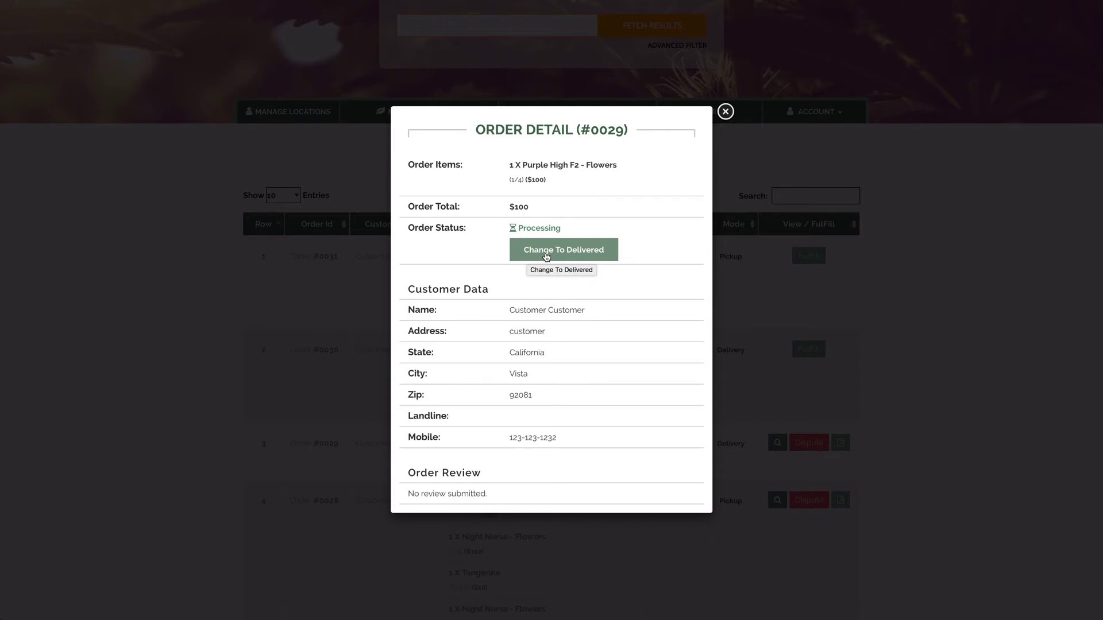
pyautogui.moveTo(561, 229); pyautogui.dragTo(519, 226)
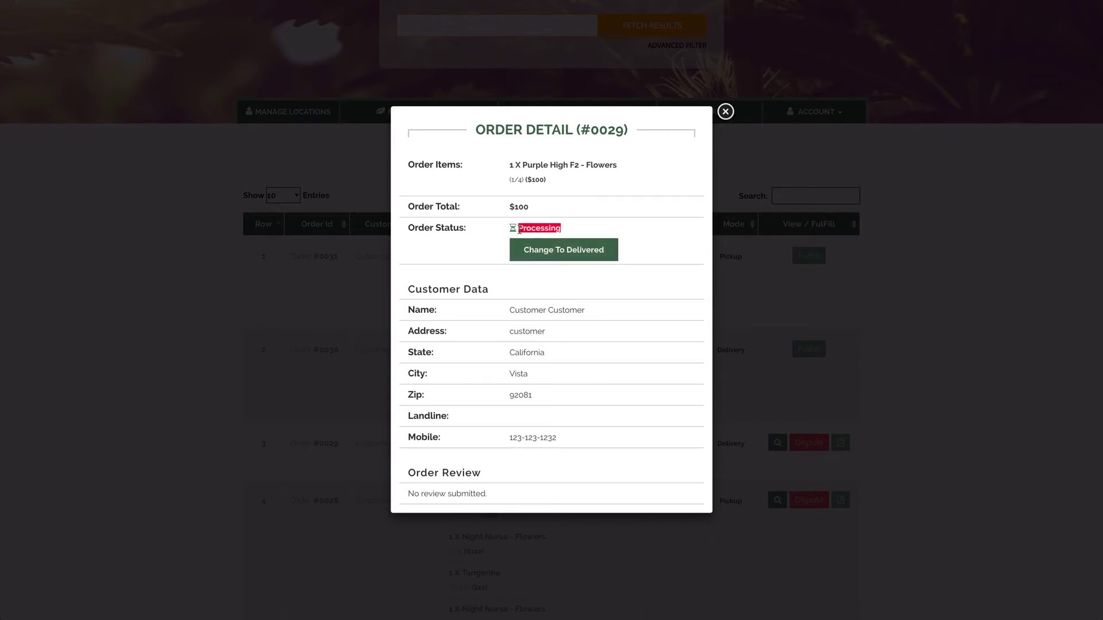
pyautogui.click(654, 247)
pyautogui.moveTo(490, 497); pyautogui.dragTo(406, 494)
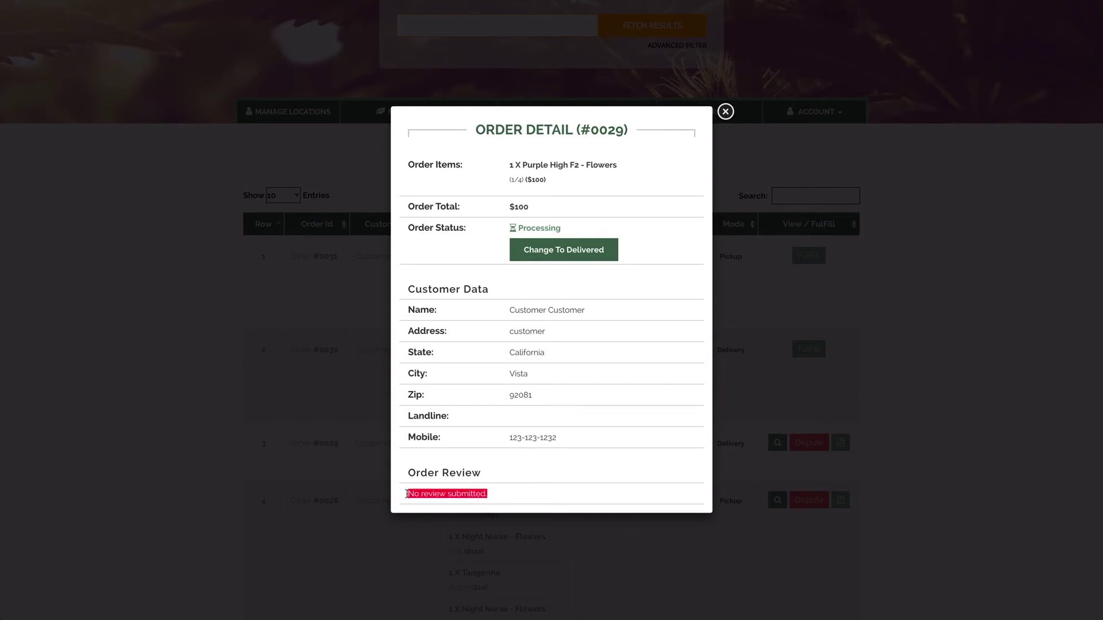
pyautogui.click(517, 498)
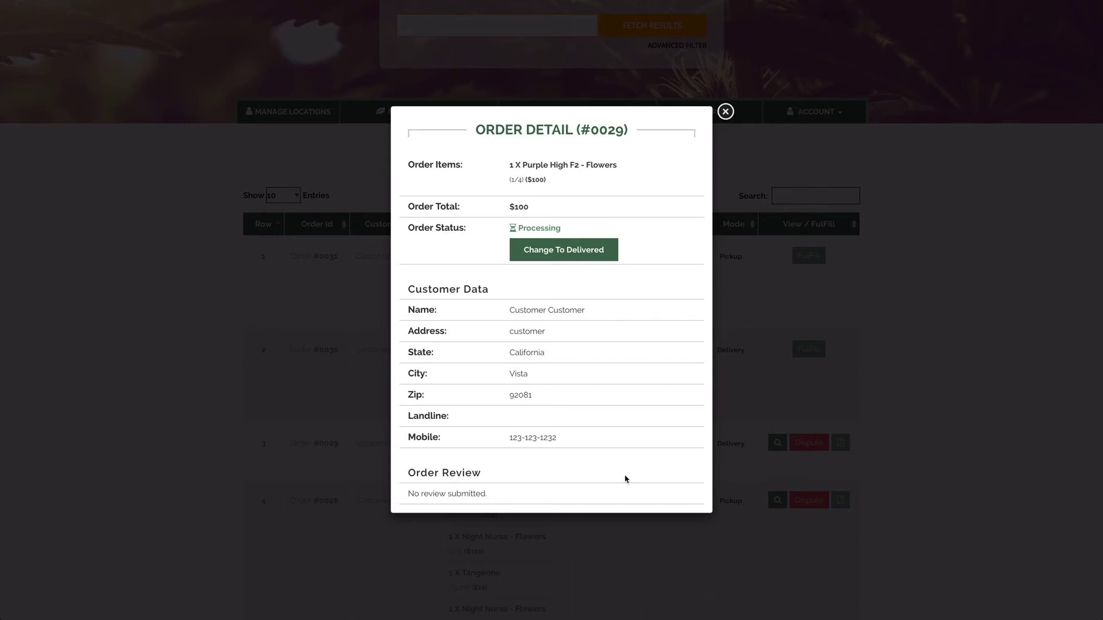
pyautogui.click(726, 112)
pyautogui.scroll(-4, 703, 418)
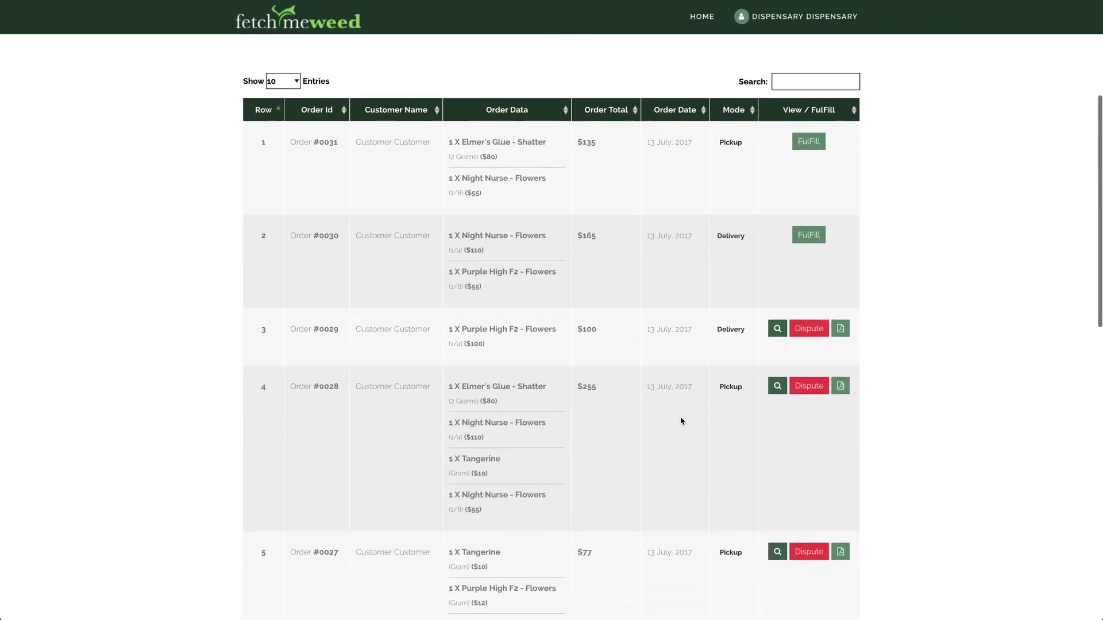
pyautogui.scroll(-3, 680, 421)
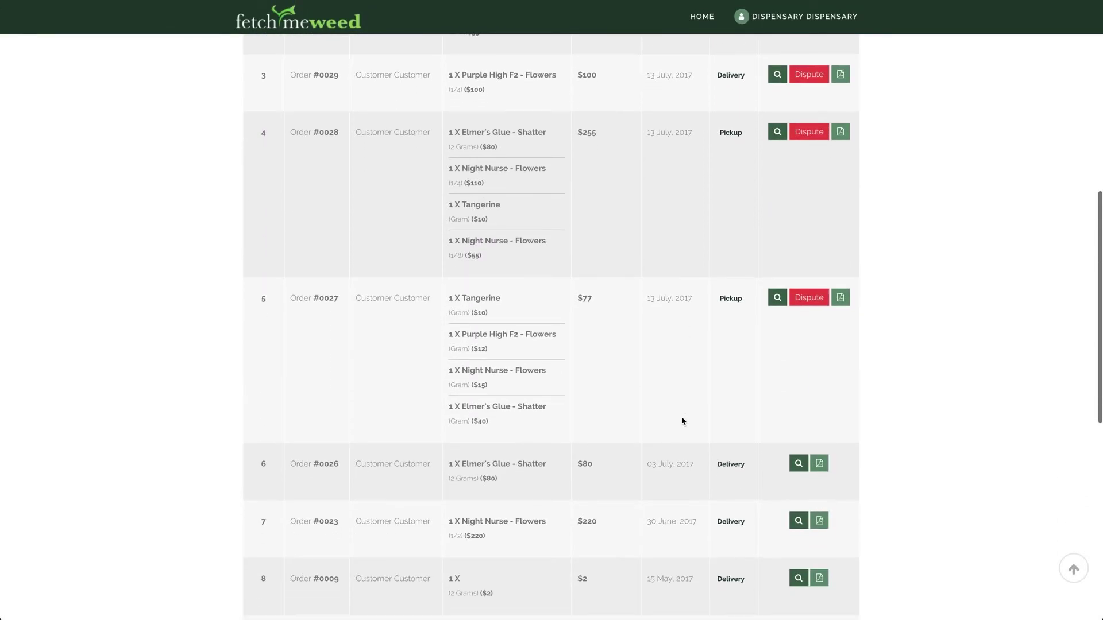
pyautogui.click(798, 465)
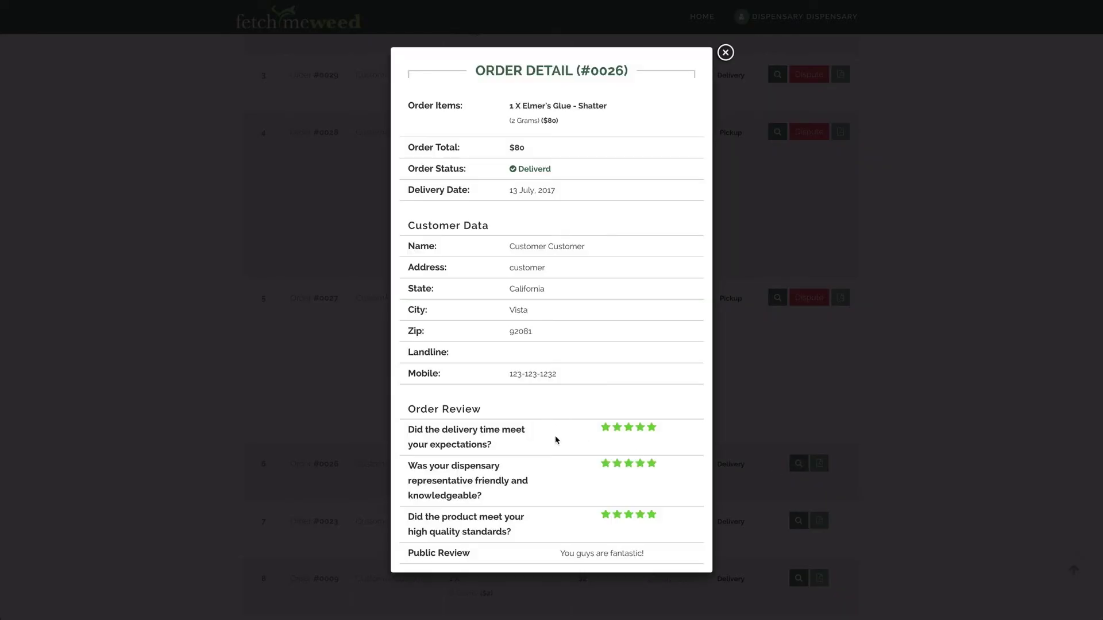
pyautogui.moveTo(404, 414); pyautogui.dragTo(502, 409)
pyautogui.click(522, 421)
pyautogui.moveTo(560, 554); pyautogui.dragTo(701, 560)
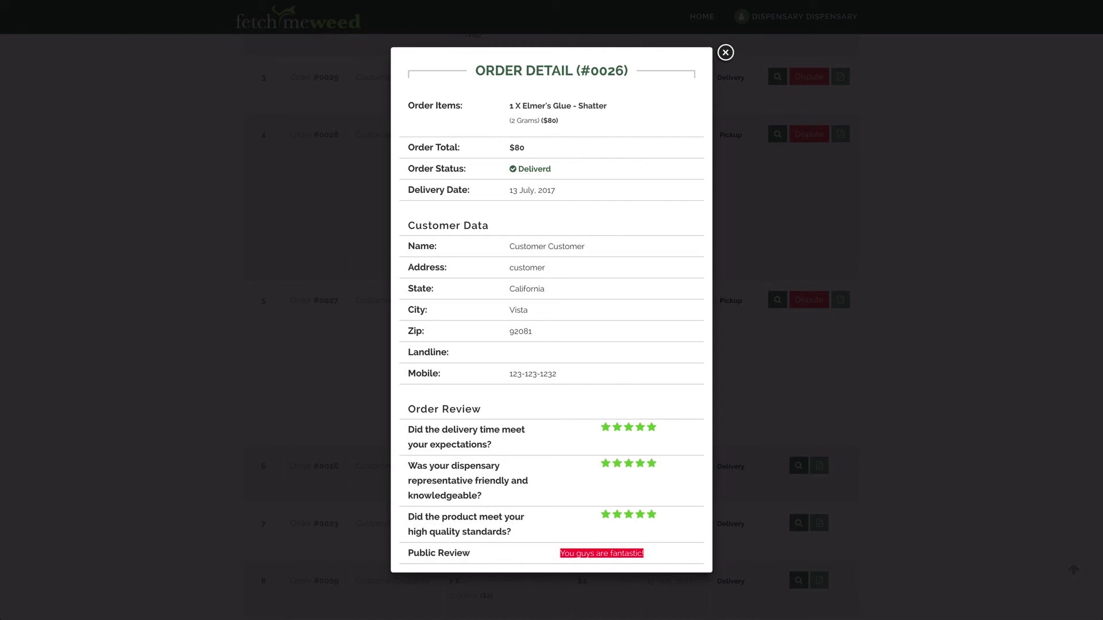
pyautogui.click(723, 53)
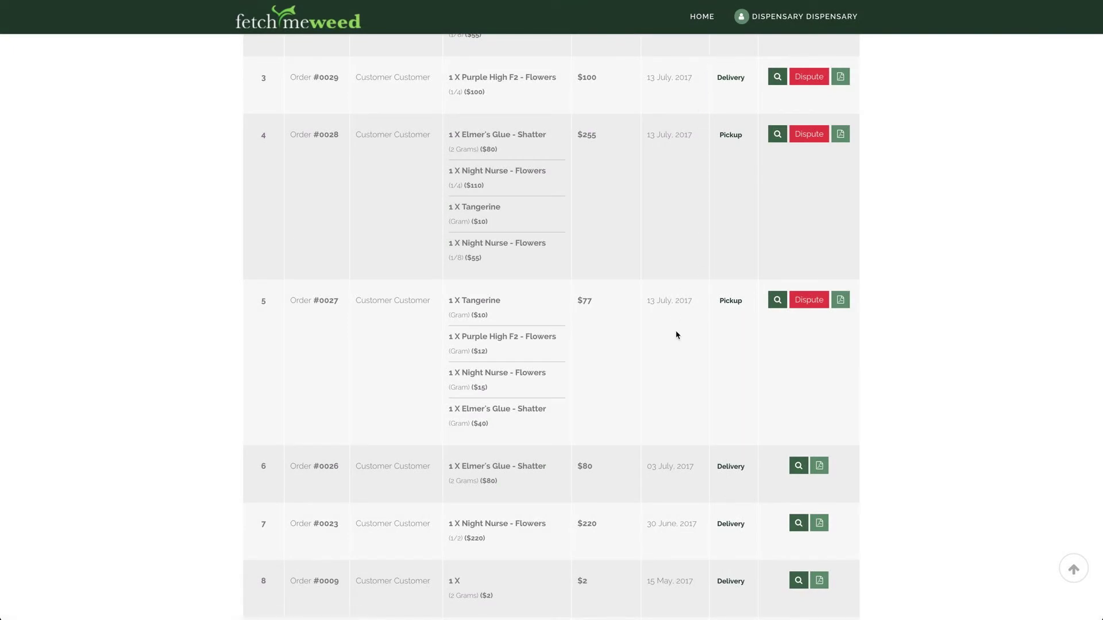
pyautogui.scroll(-2, 677, 339)
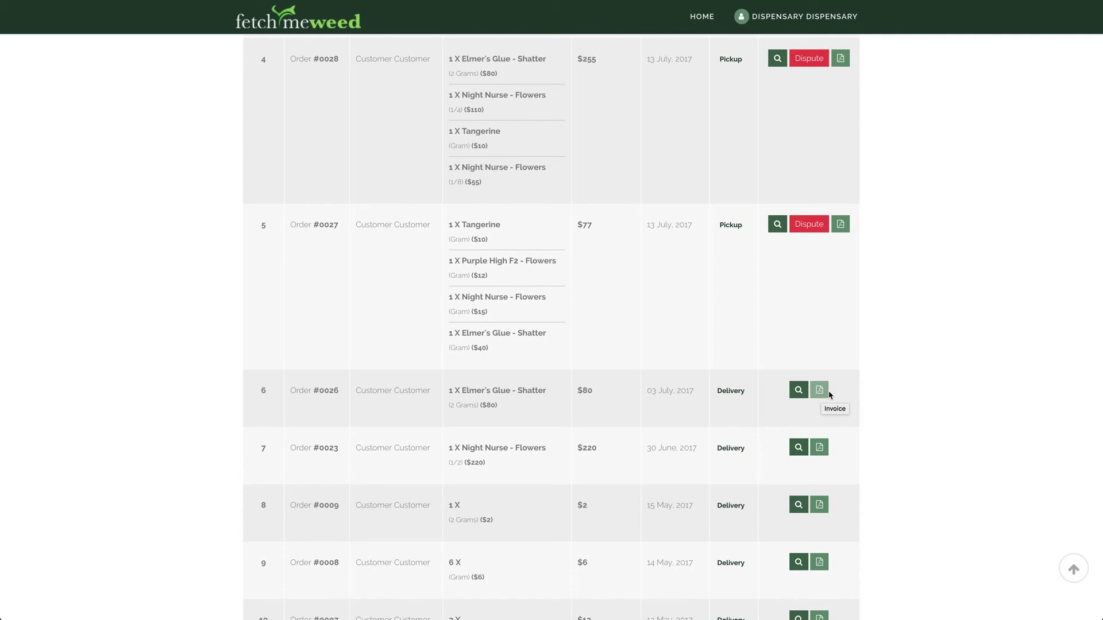
pyautogui.scroll(5, 889, 425)
pyautogui.scroll(5, 890, 425)
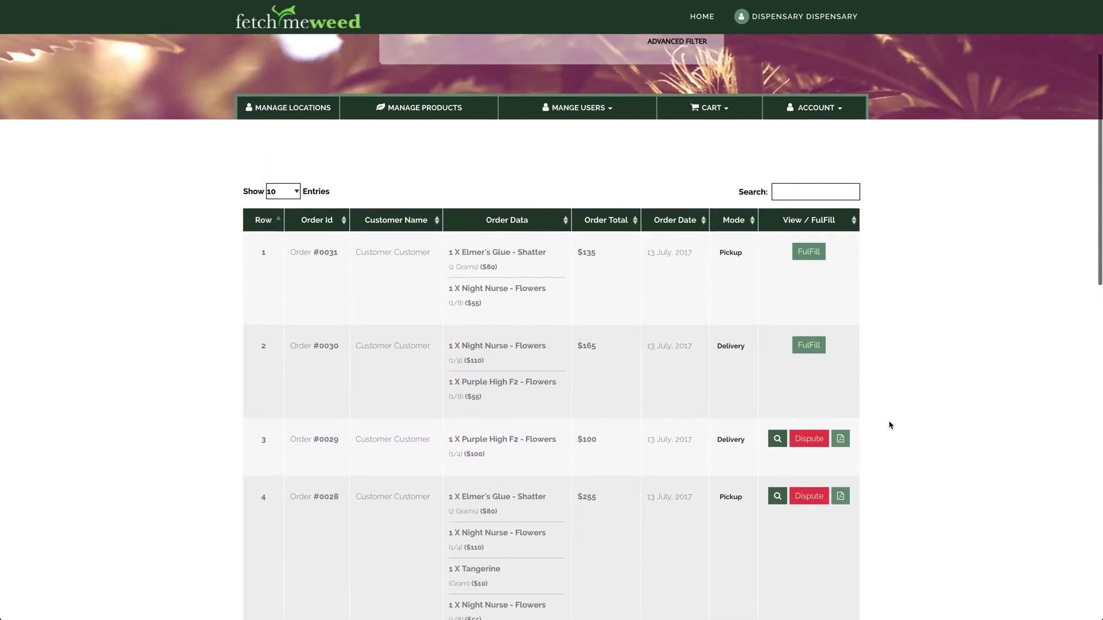
pyautogui.scroll(3, 889, 425)
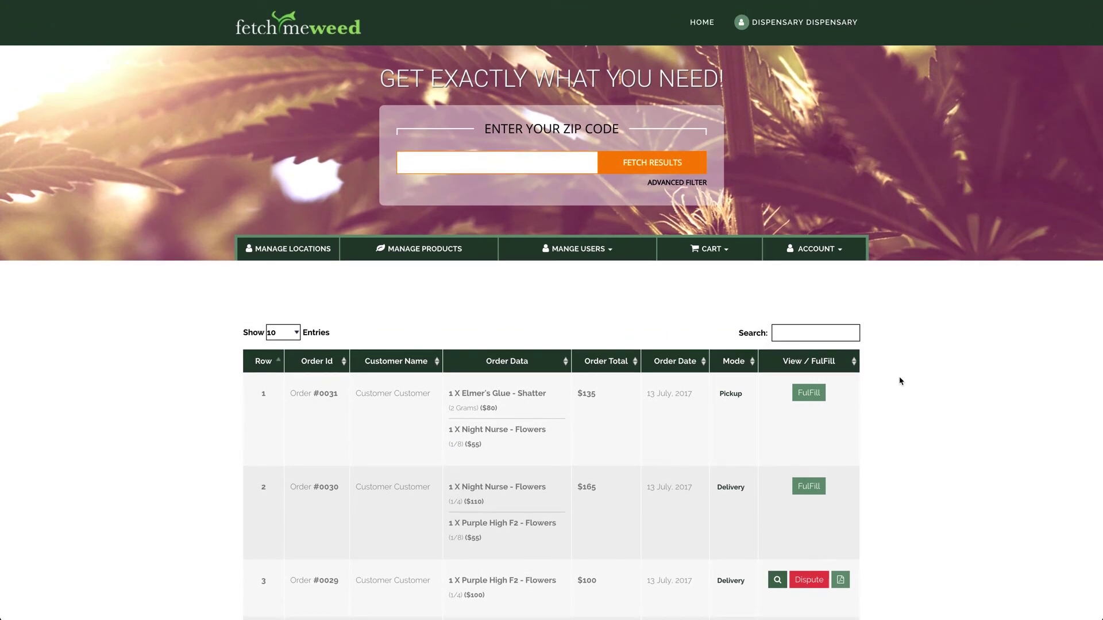
# Step: Log out from the Dispensary account menu, then load the homepage via the fetchmeweed logo
pyautogui.moveTo(833, 30)
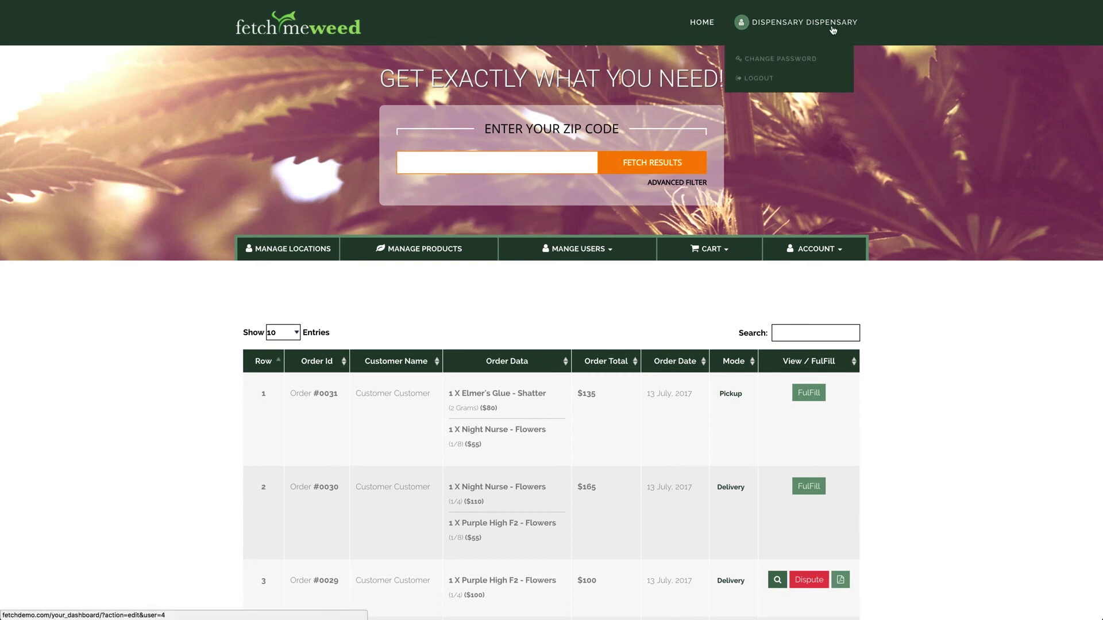
pyautogui.click(757, 80)
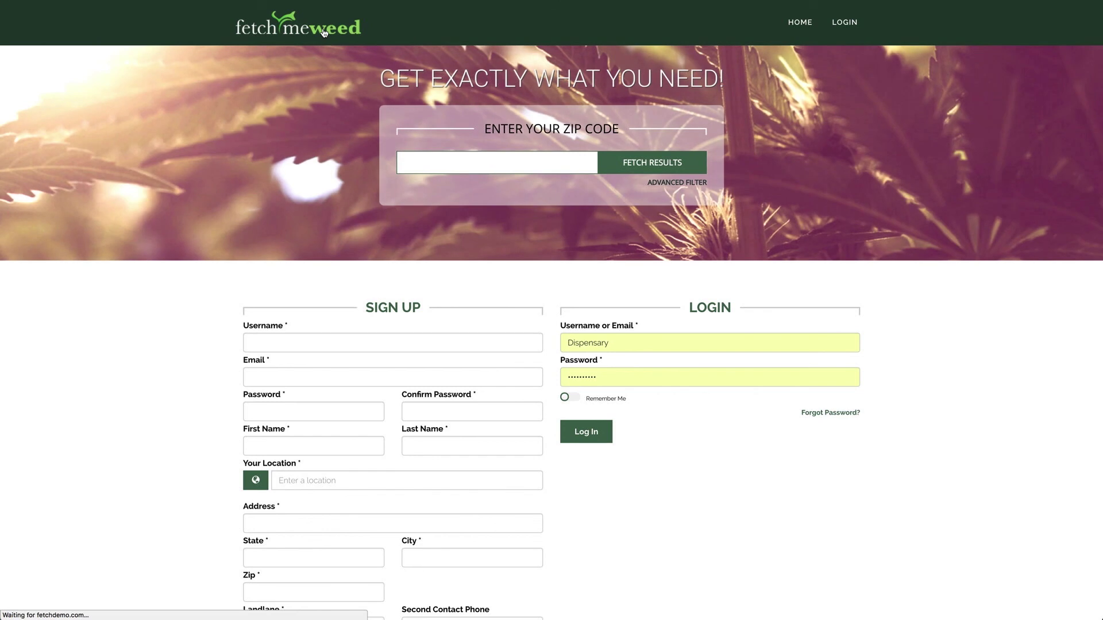
pyautogui.click(325, 33)
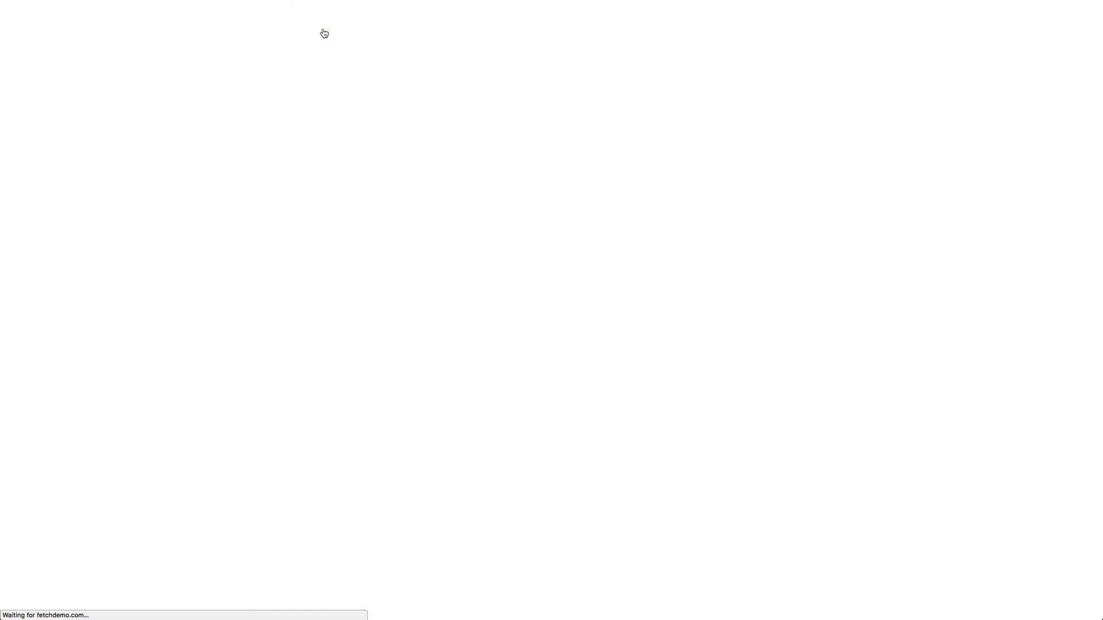